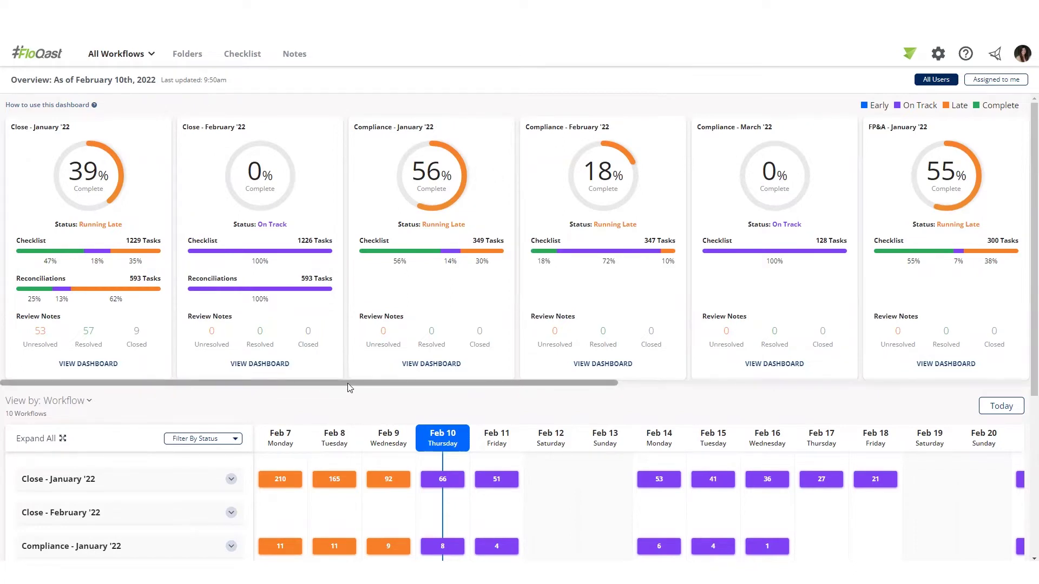
Scroll the Overview to show all ten workflow rows, Close January '22 through Reporting February '22.
{"action": "left_click_drag", "start_coordinate": [348, 385], "coordinate": [553, 382]}
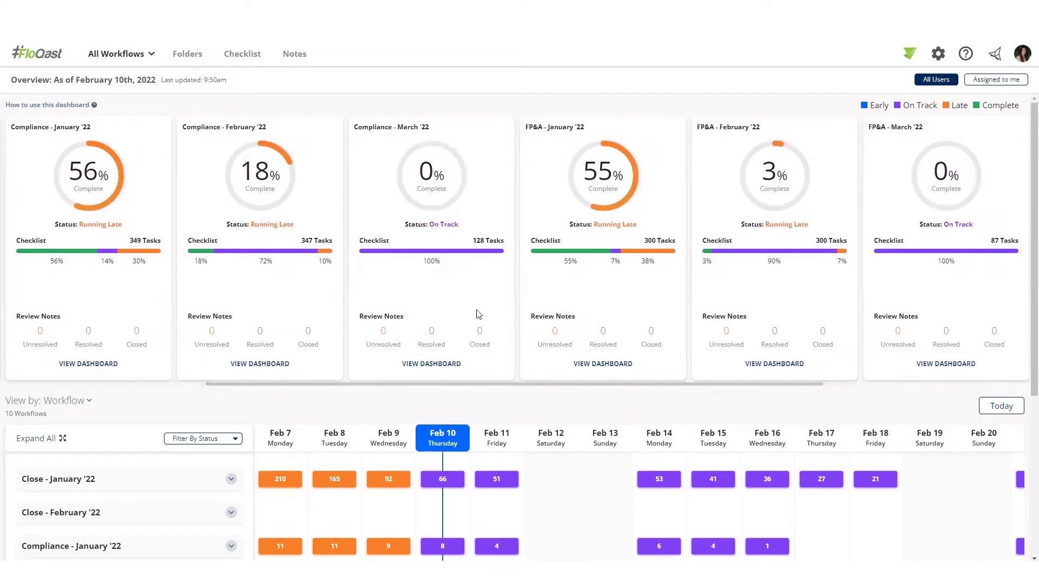
{"action": "mouse_move", "coordinate": [650, 382]}
{"action": "left_mouse_down"}
{"action": "mouse_move", "coordinate": [821, 399]}
{"action": "mouse_move", "coordinate": [697, 395]}
{"action": "left_mouse_up"}
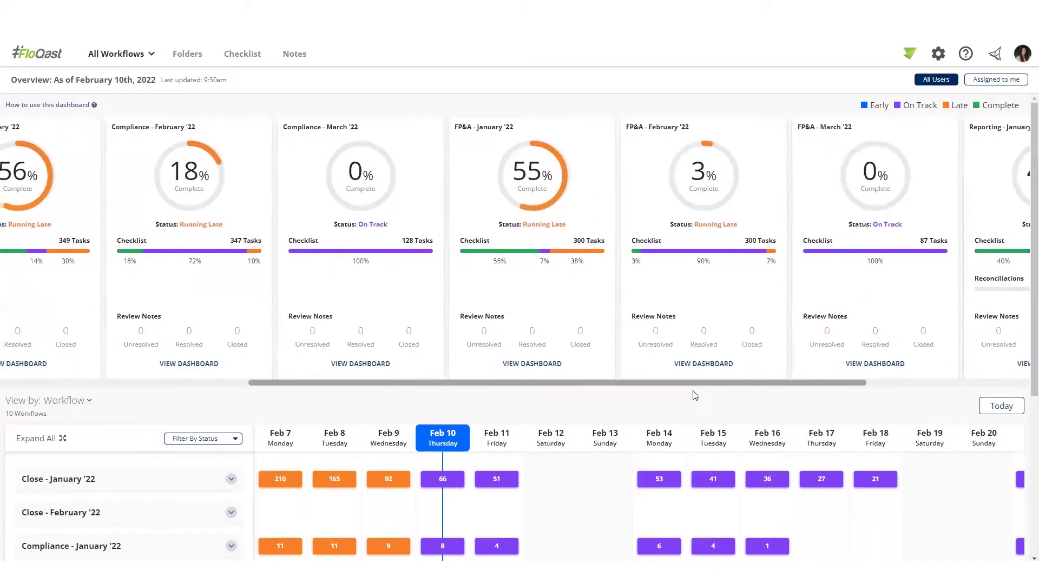
{"action": "mouse_move", "coordinate": [693, 393]}
{"action": "left_mouse_down"}
{"action": "mouse_move", "coordinate": [633, 384]}
{"action": "mouse_move", "coordinate": [507, 413]}
{"action": "mouse_move", "coordinate": [433, 411]}
{"action": "left_mouse_up"}
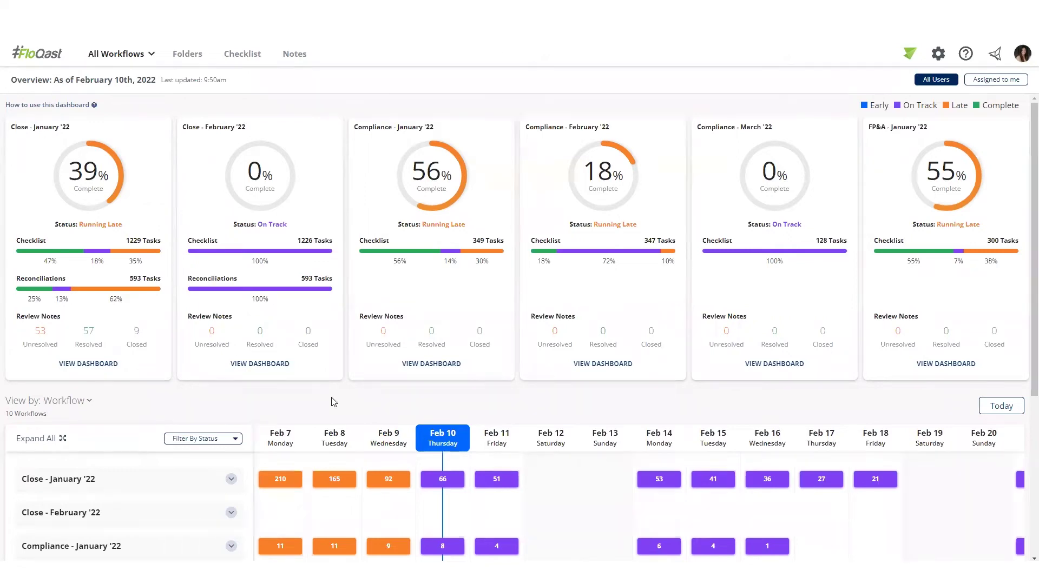
{"action": "scroll", "coordinate": [332, 401], "scroll_direction": "down", "scroll_amount": 1}
{"action": "scroll", "coordinate": [332, 401], "scroll_direction": "down", "scroll_amount": 1}
{"action": "scroll", "coordinate": [332, 401], "scroll_direction": "down", "scroll_amount": 2}
{"action": "scroll", "coordinate": [333, 402], "scroll_direction": "down", "scroll_amount": 1}
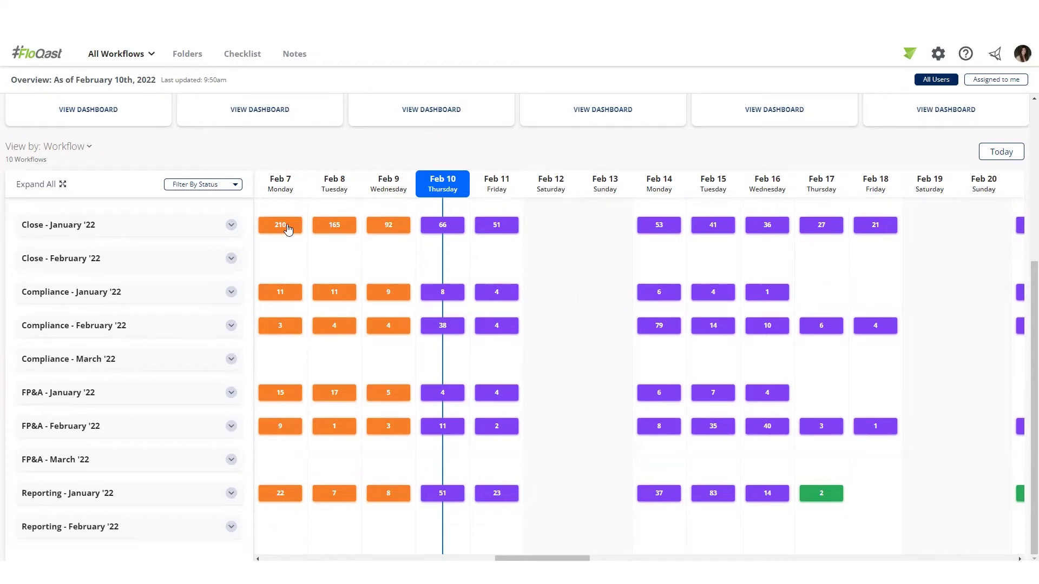
Switch the calendar's View by to Team Member and scroll through the member rows for February 7–20.
{"action": "left_click", "coordinate": [67, 152]}
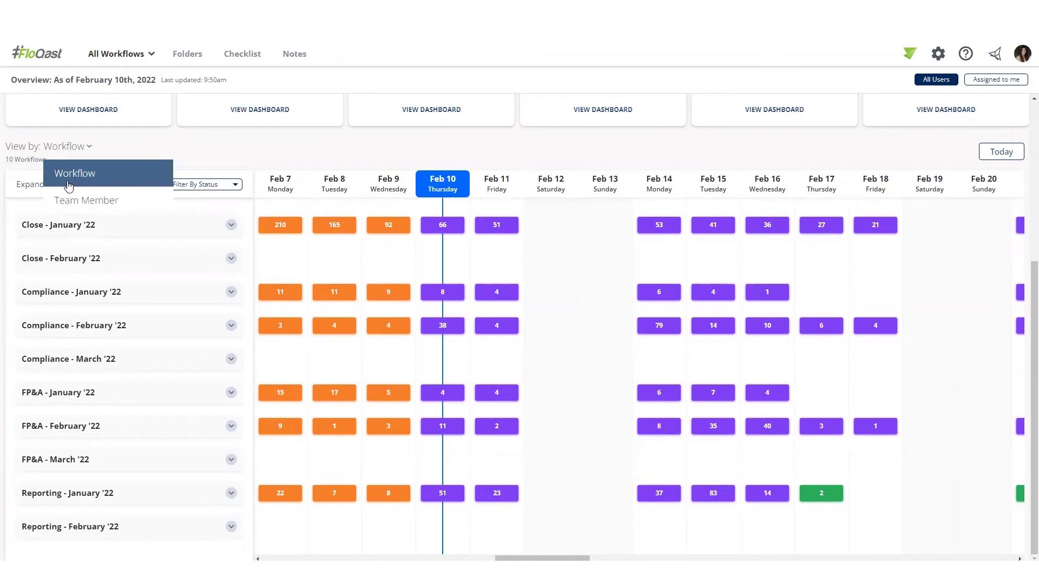
{"action": "left_click", "coordinate": [68, 198]}
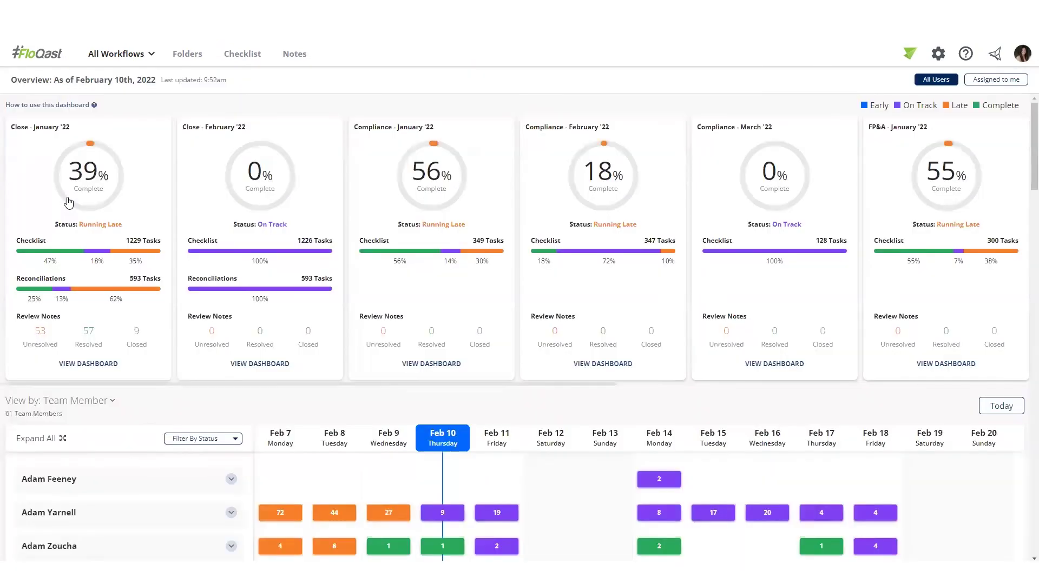
{"action": "scroll", "coordinate": [254, 368], "scroll_direction": "down", "scroll_amount": 2}
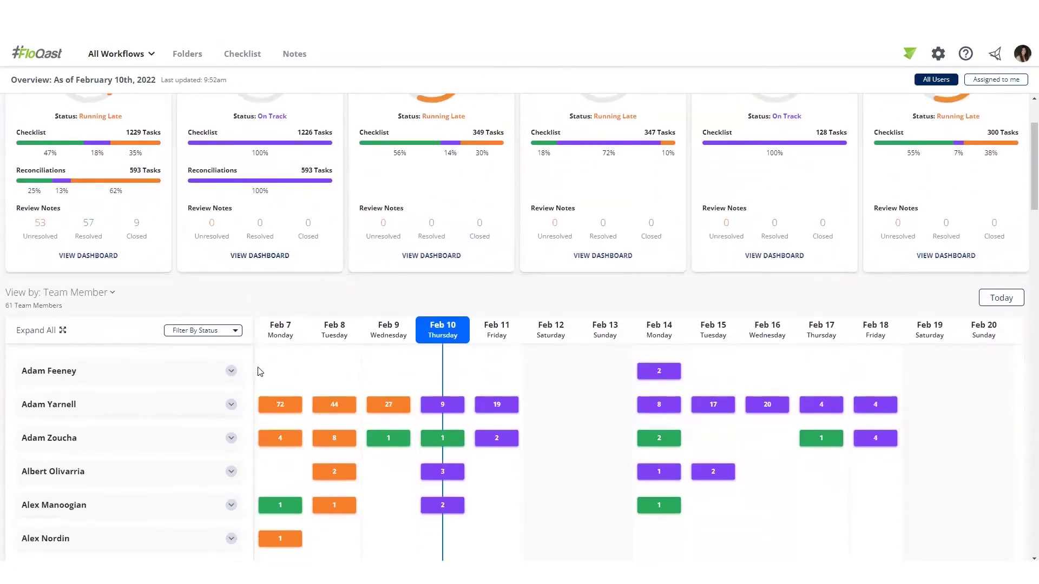
{"action": "scroll", "coordinate": [259, 371], "scroll_direction": "down", "scroll_amount": 2}
{"action": "scroll", "coordinate": [258, 371], "scroll_direction": "down", "scroll_amount": 1}
{"action": "scroll", "coordinate": [258, 371], "scroll_direction": "down", "scroll_amount": 1}
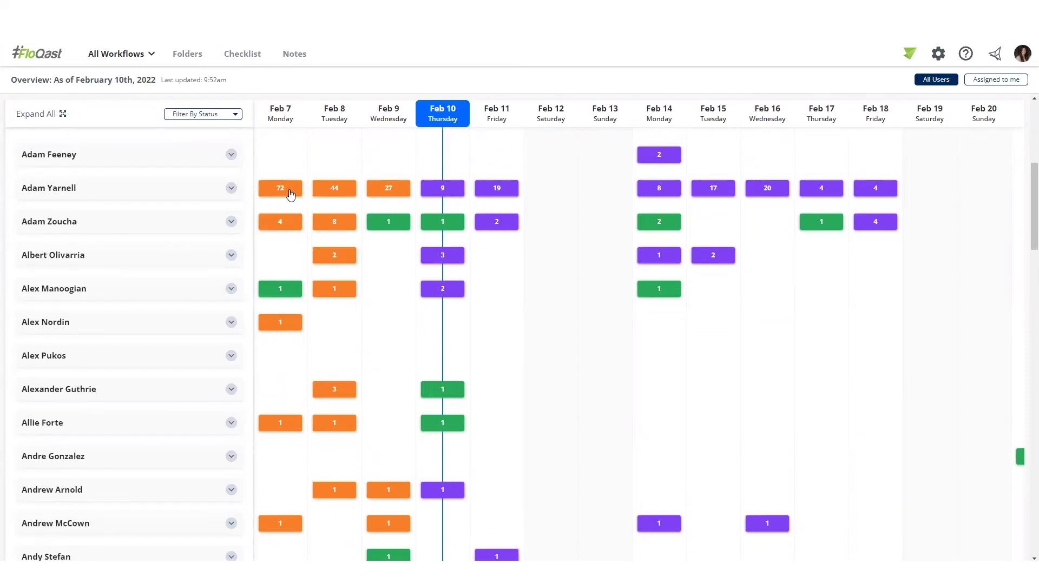
{"action": "left_click", "coordinate": [291, 195]}
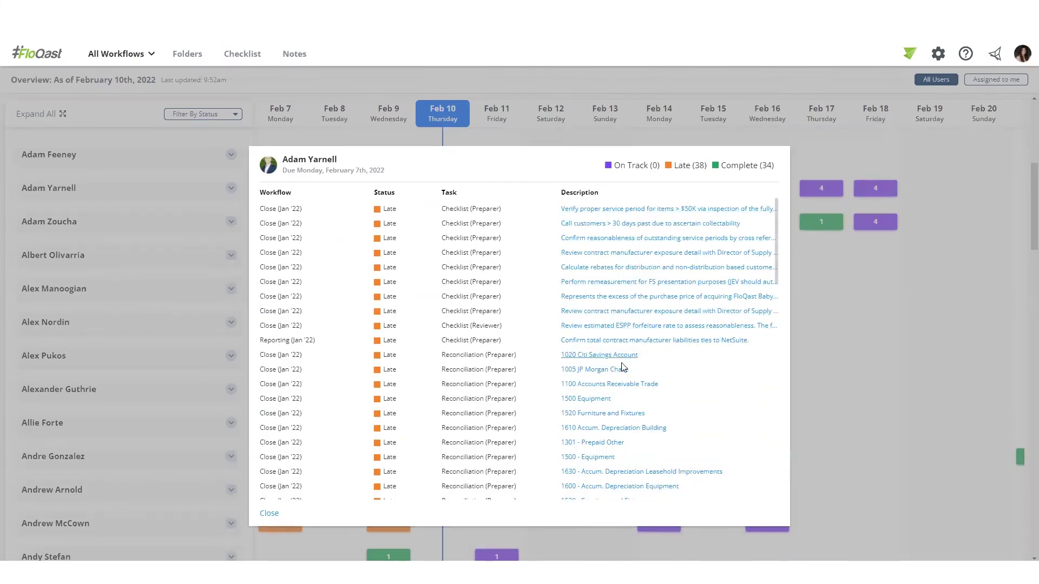
{"action": "left_click", "coordinate": [552, 89]}
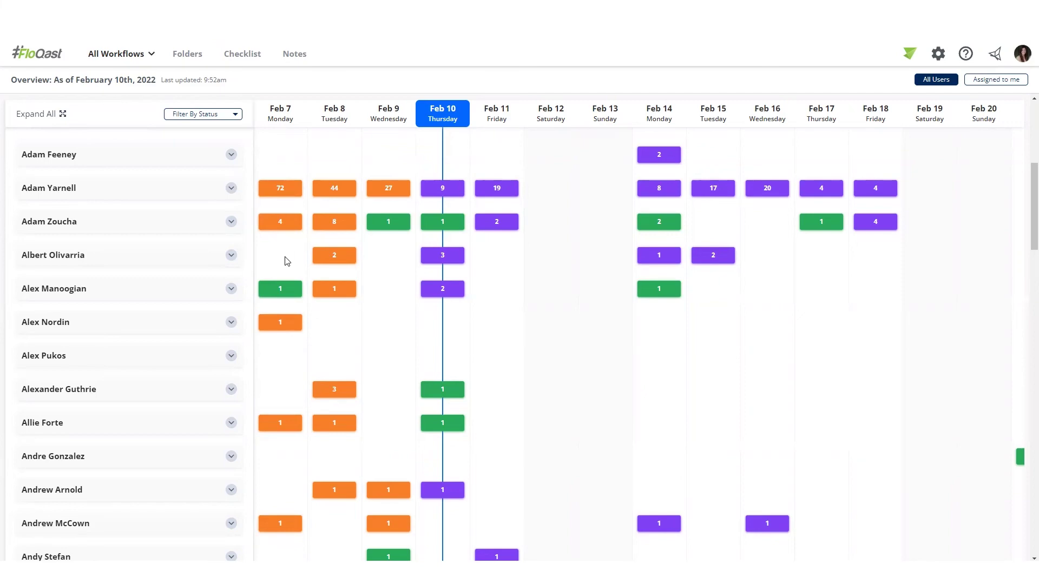
Scroll back up to the workflow progress cards at the top of the Overview.
{"action": "scroll", "coordinate": [287, 262], "scroll_direction": "up", "scroll_amount": 5}
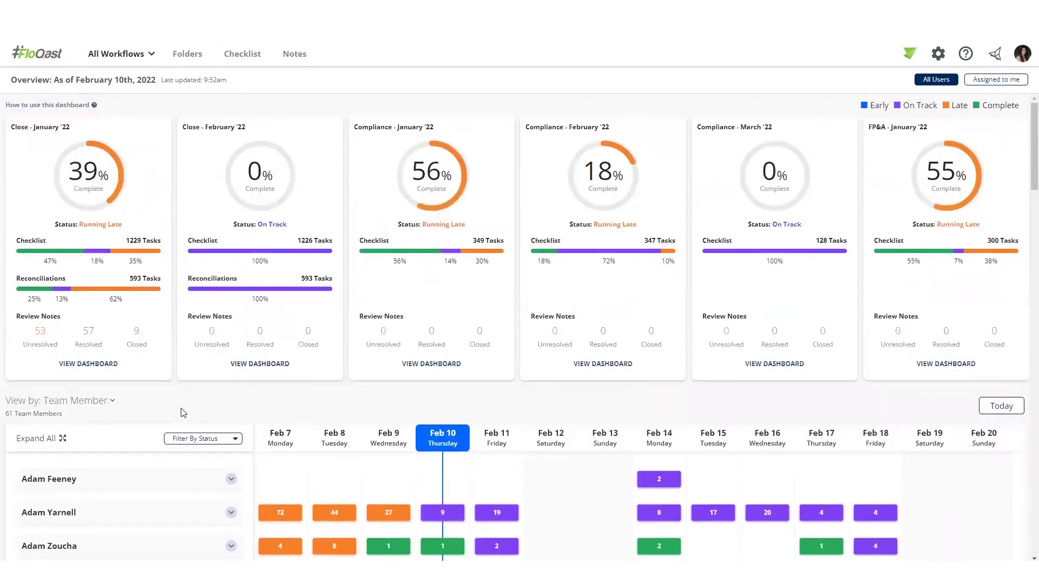